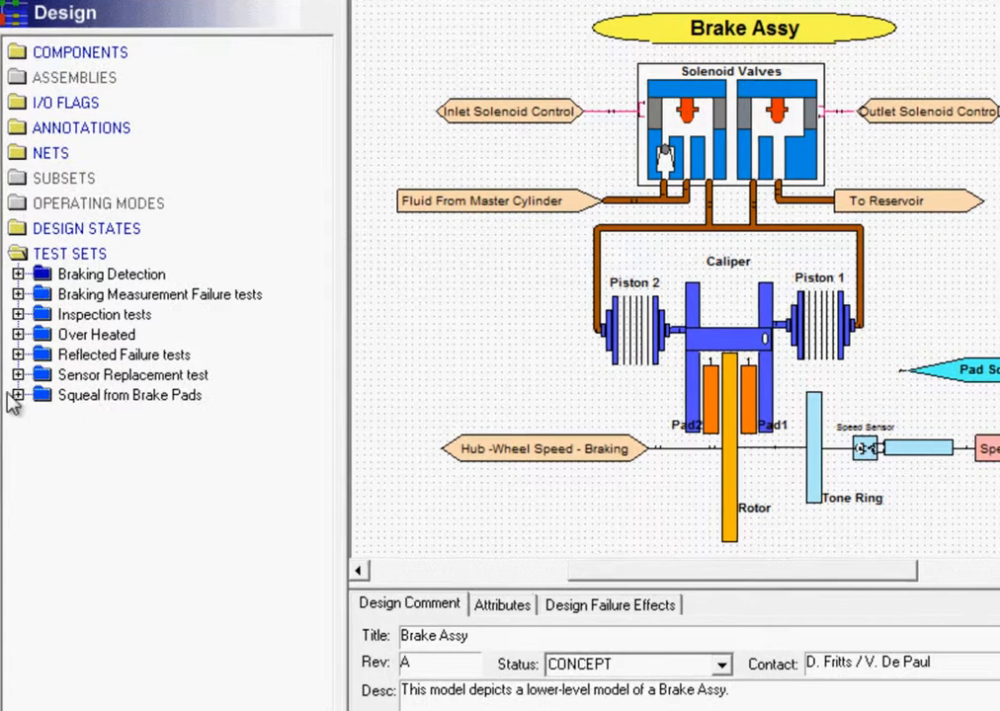
# Step: Inspect the objects and functions covered by Test for Pad-Squeal in the Squeal from Brake Pads test set and return to the design
pyautogui.click(15, 396)
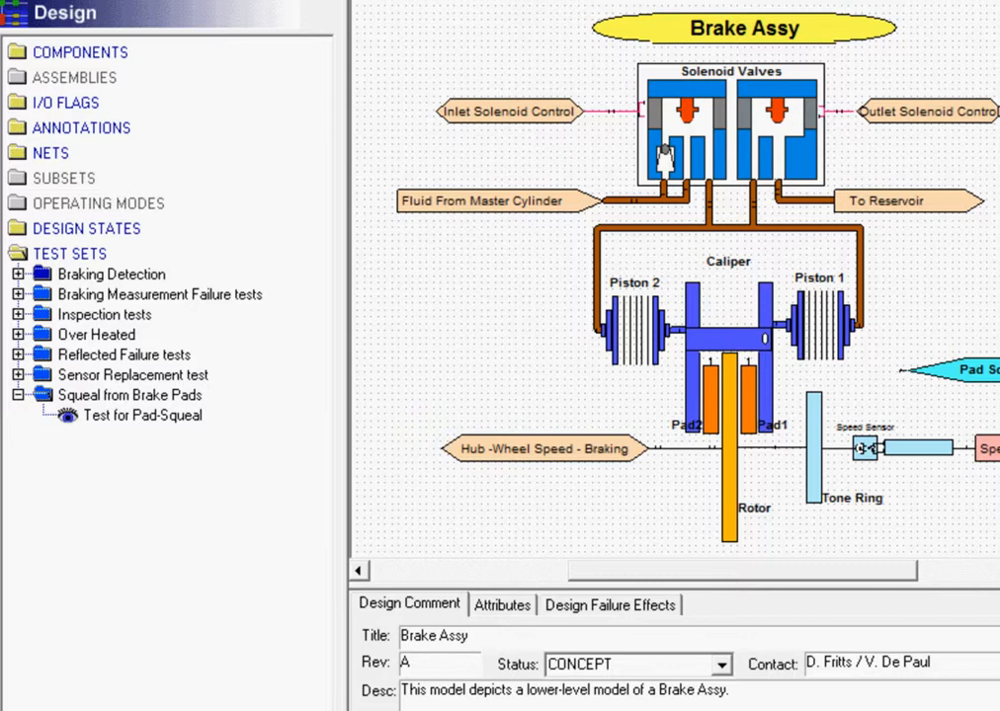
pyautogui.doubleClick(119, 424)
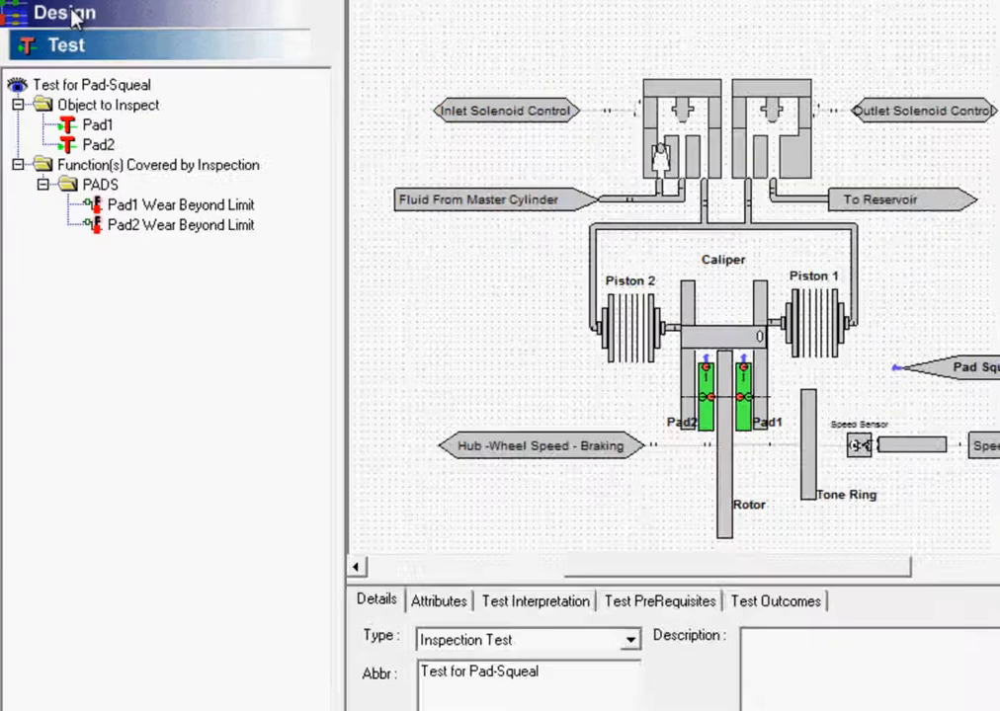
pyautogui.click(73, 15)
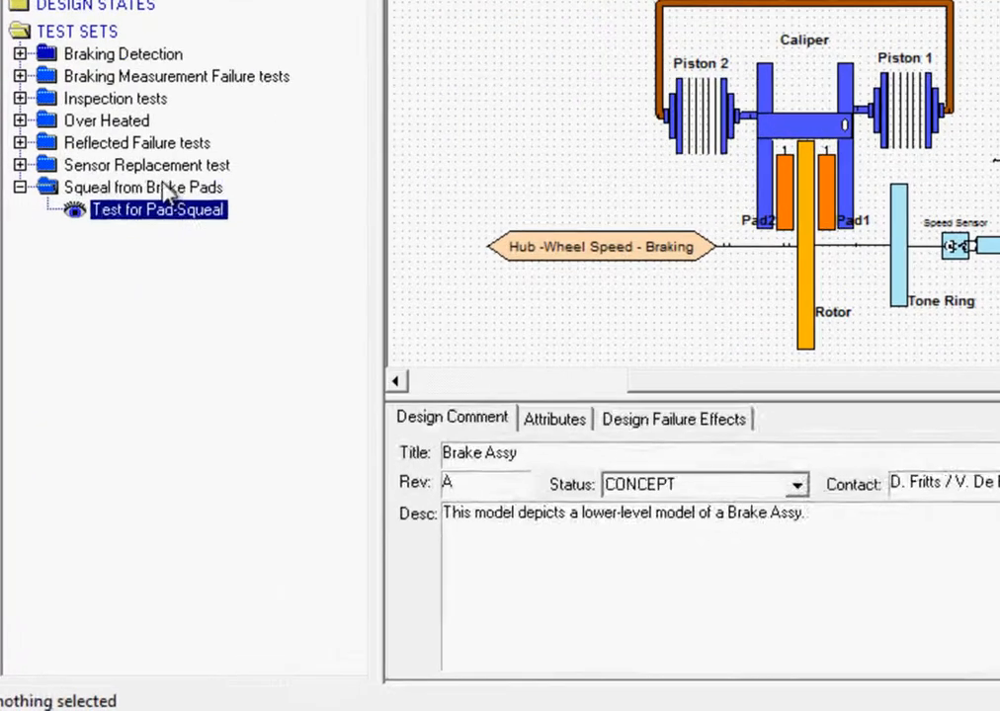
# Step: Set the usage of the Squeal from Brake Pads test set to Prognostics only
pyautogui.click(170, 190)
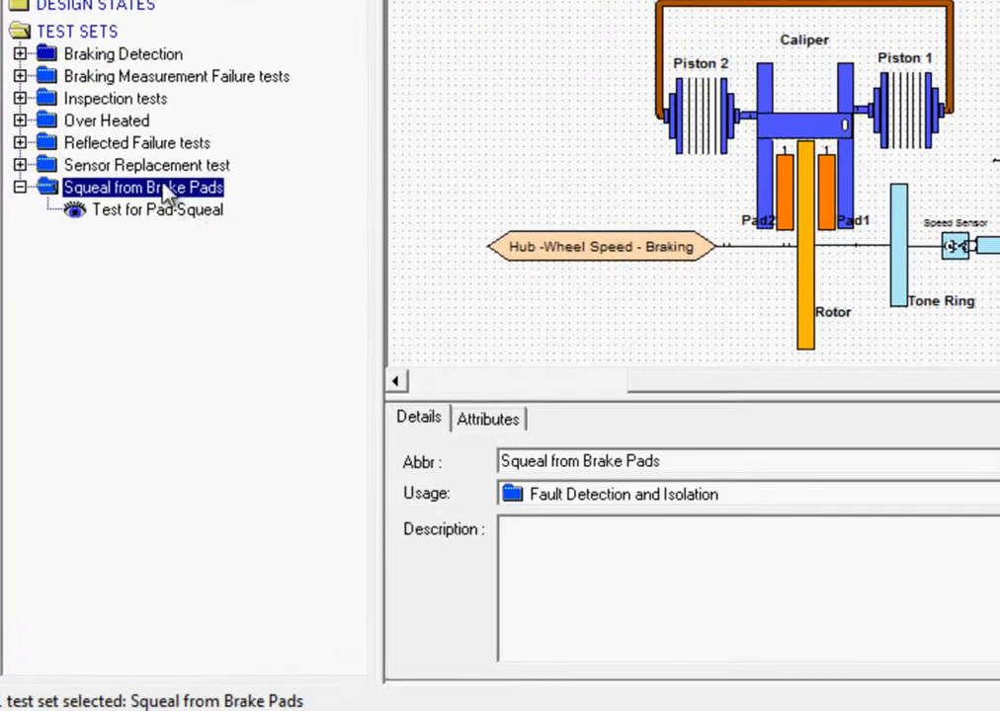
pyautogui.click(573, 502)
pyautogui.click(588, 613)
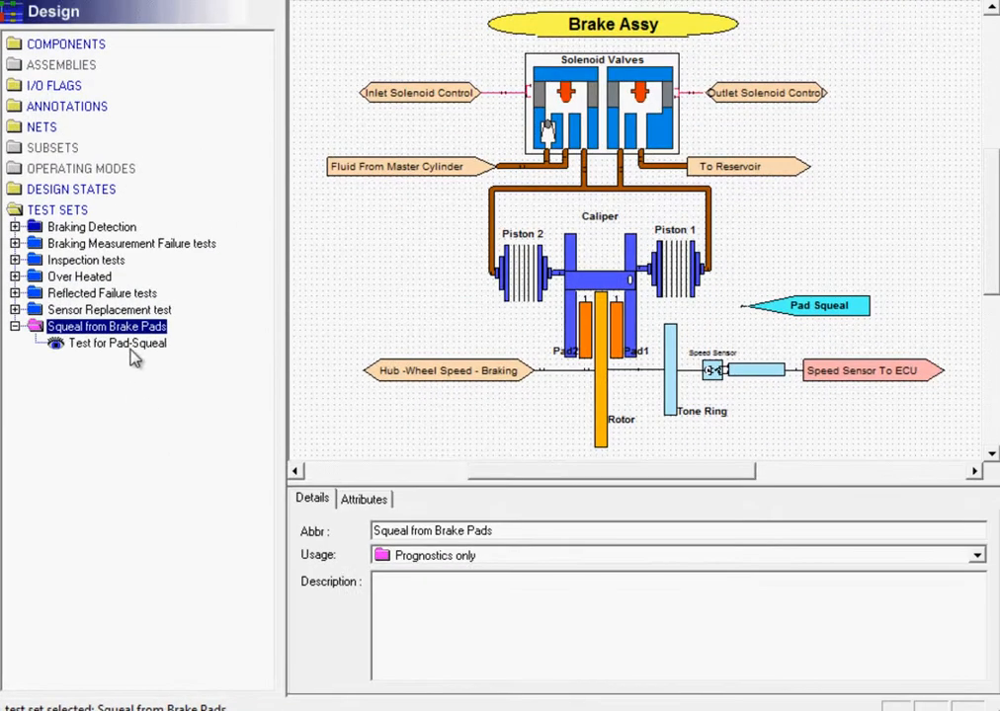
# Step: Open the prognostic settings of Test for Pad-Squeal and change the existing term's horizon to 6 hours
pyautogui.doubleClick(130, 347)
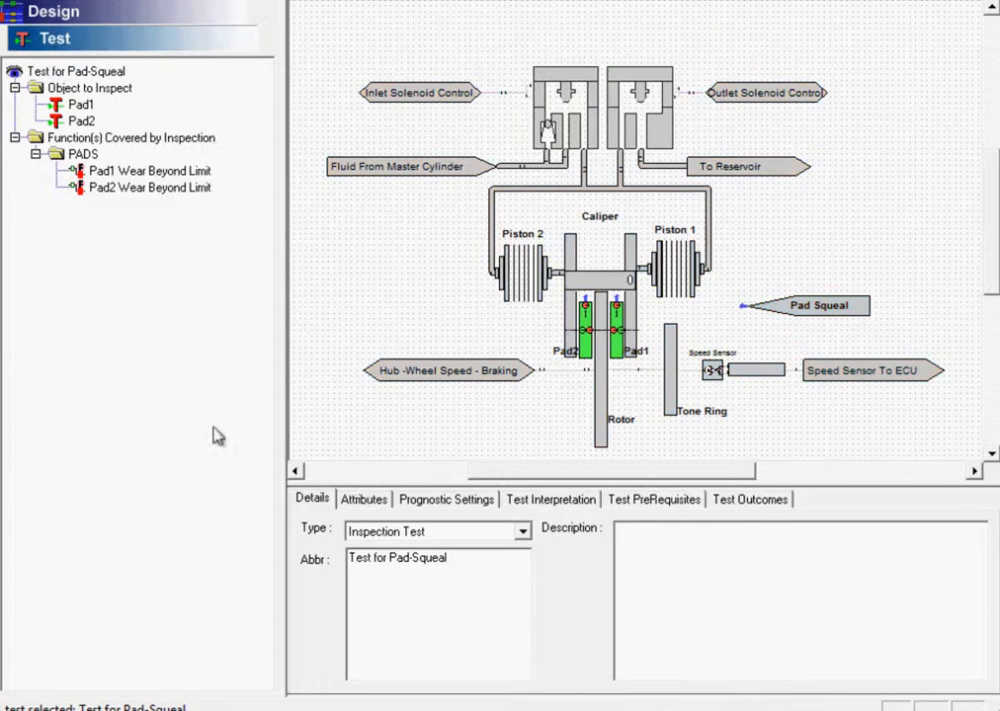
pyautogui.click(419, 504)
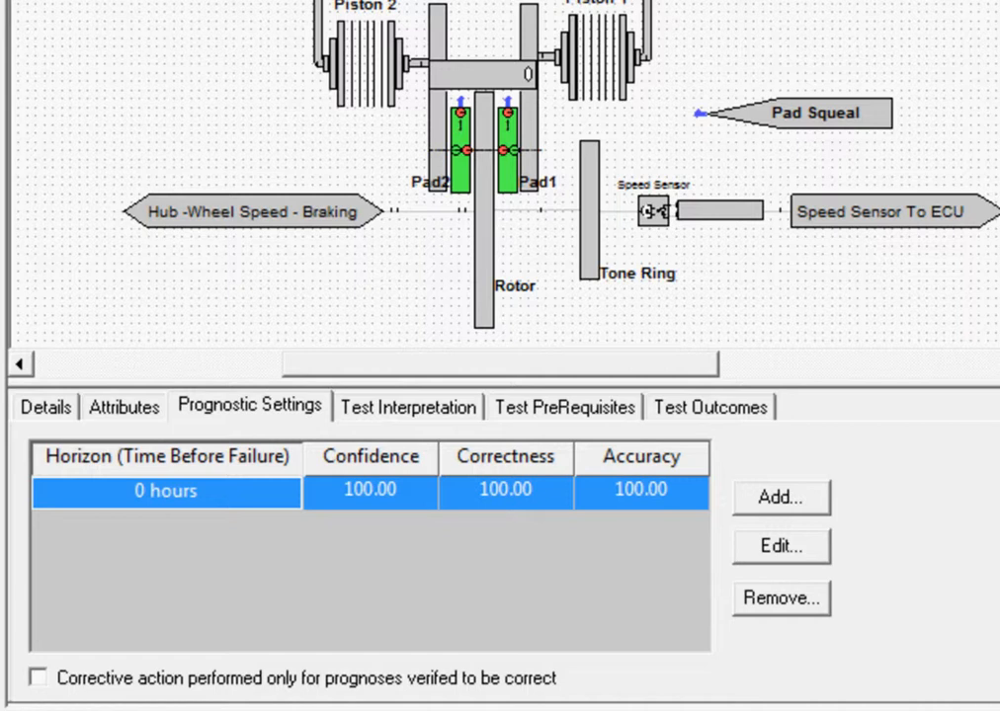
pyautogui.click(753, 549)
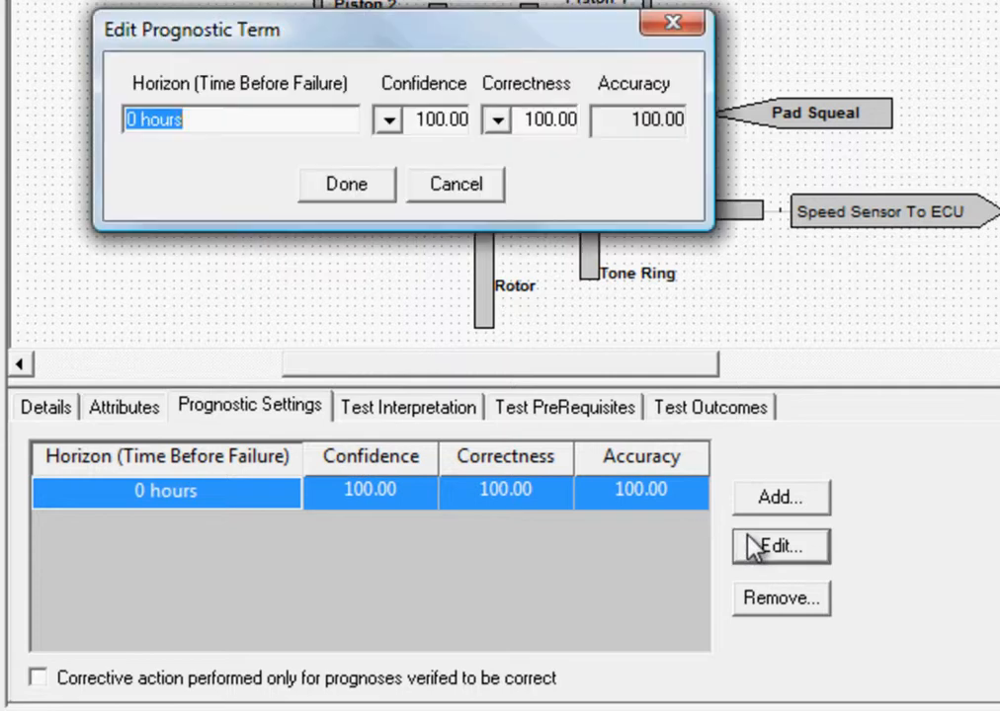
pyautogui.click(210, 121)
pyautogui.moveTo(209, 121); pyautogui.dragTo(29, 139)
pyautogui.write('6 hours')
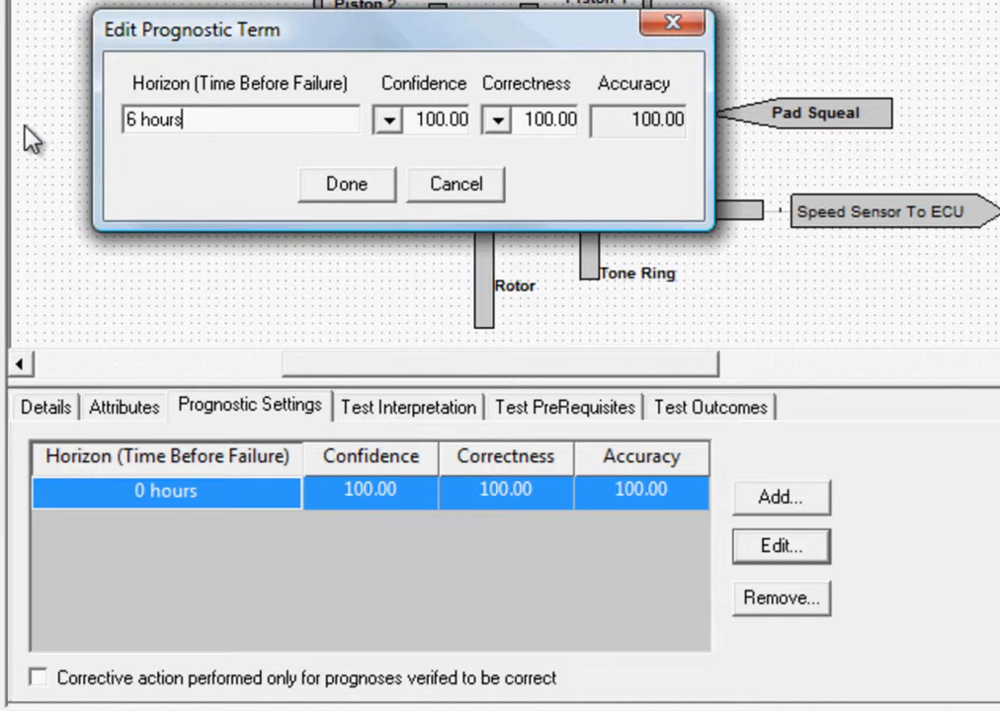
# Step: Set the prognostic term's confidence to 80 and correctness to 90, and save the edited term
pyautogui.click(389, 119)
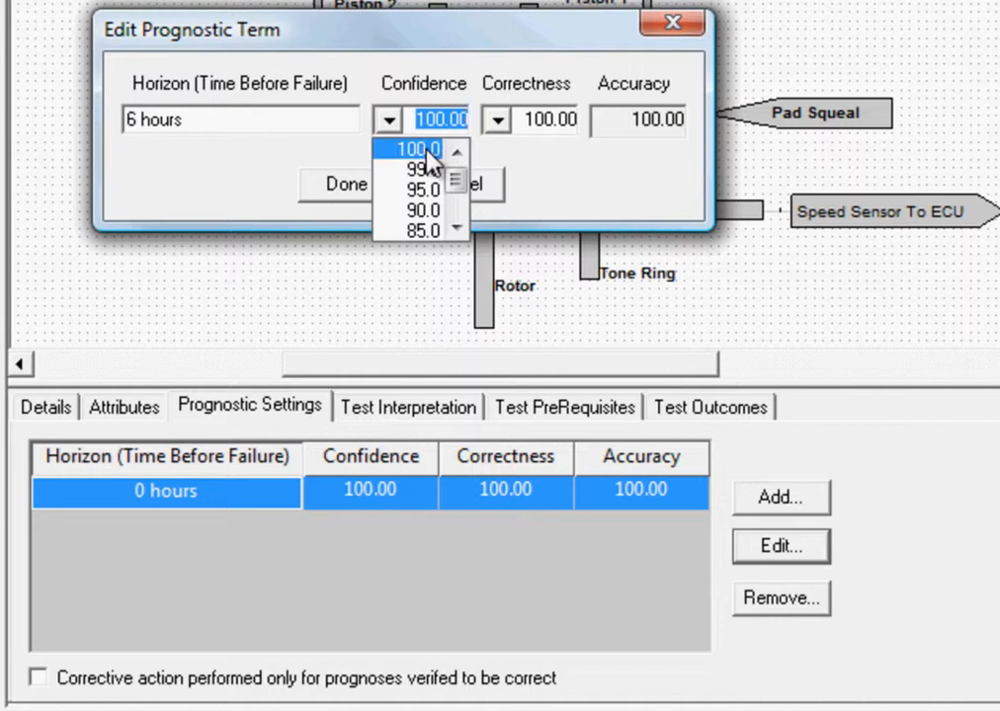
pyautogui.click(456, 227)
pyautogui.click(456, 227)
pyautogui.click(432, 211)
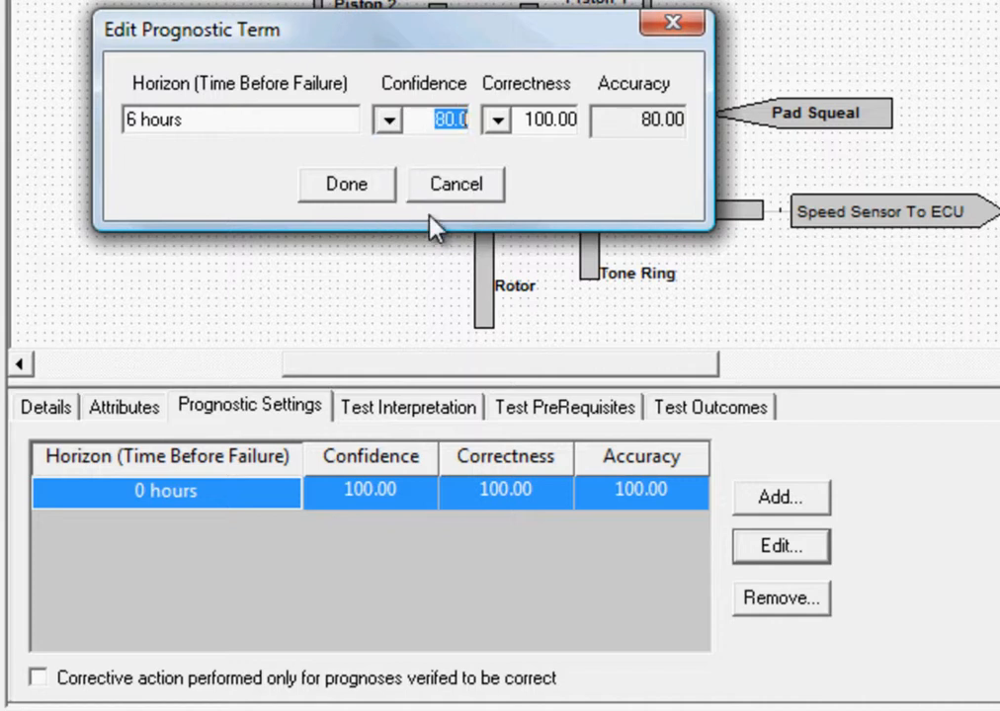
pyautogui.click(523, 112)
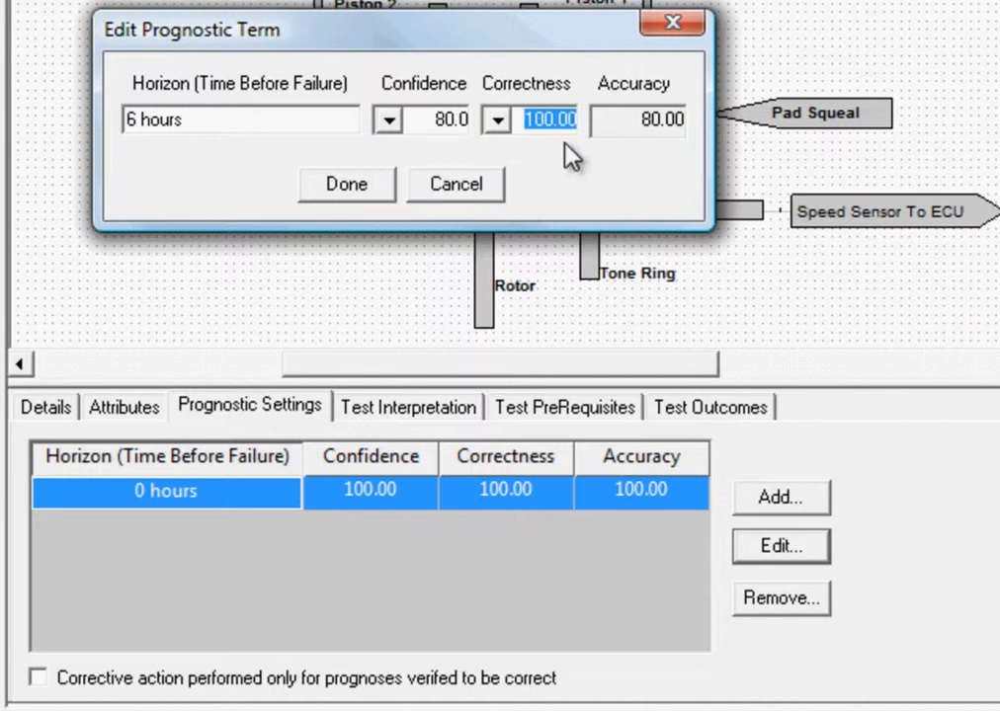
pyautogui.write('90')
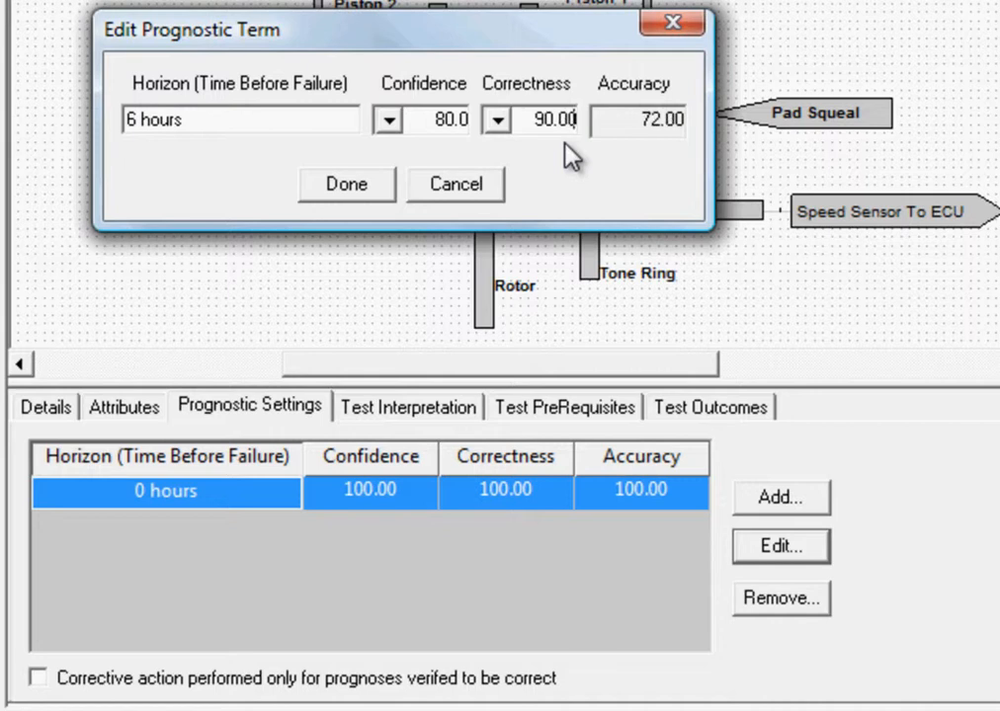
pyautogui.click(385, 184)
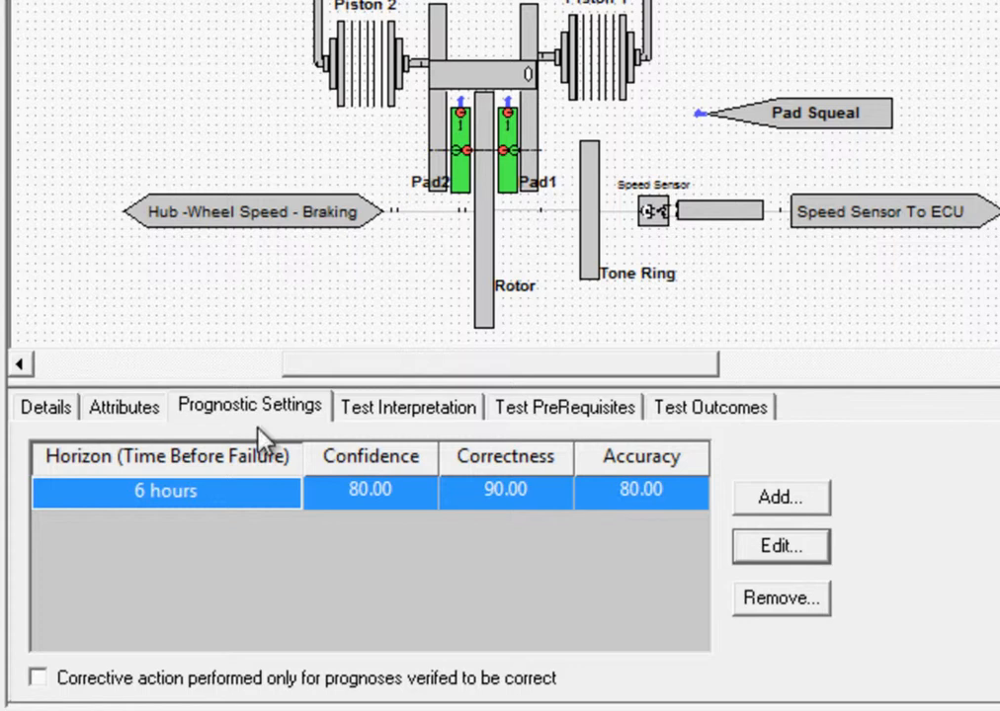
# Step: Try out the option that performs corrective action only for prognoses verified to be correct, and switch it back off
pyautogui.click(37, 678)
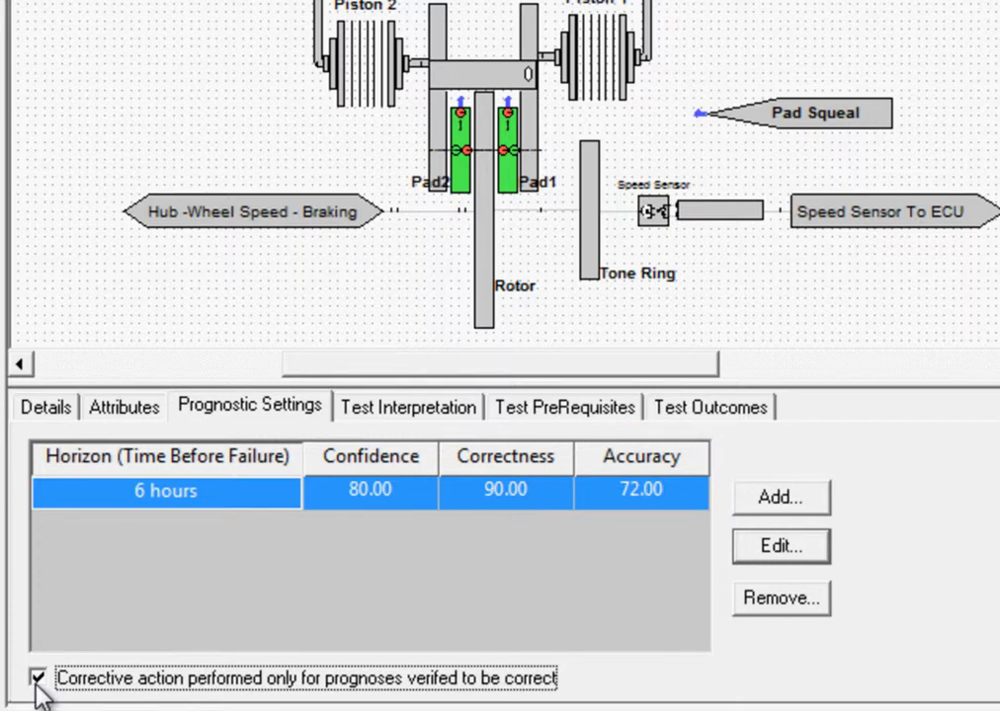
pyautogui.click(38, 679)
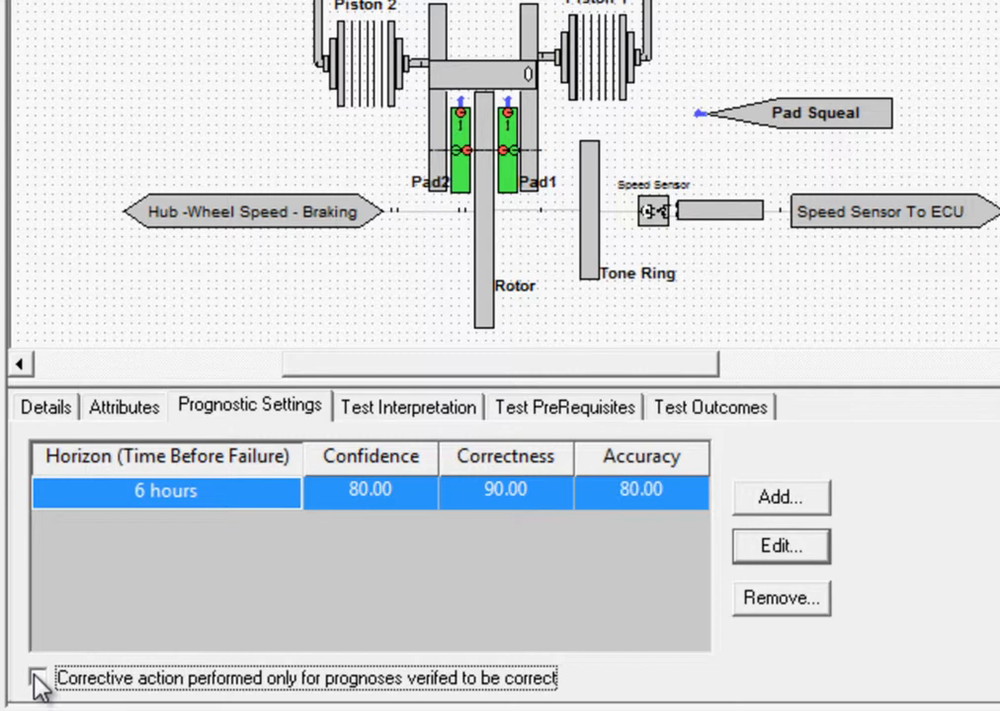
# Step: Add a second prognostic term with a 100 hours horizon, 65 confidence and 100 correctness, and close the dialog
pyautogui.click(761, 503)
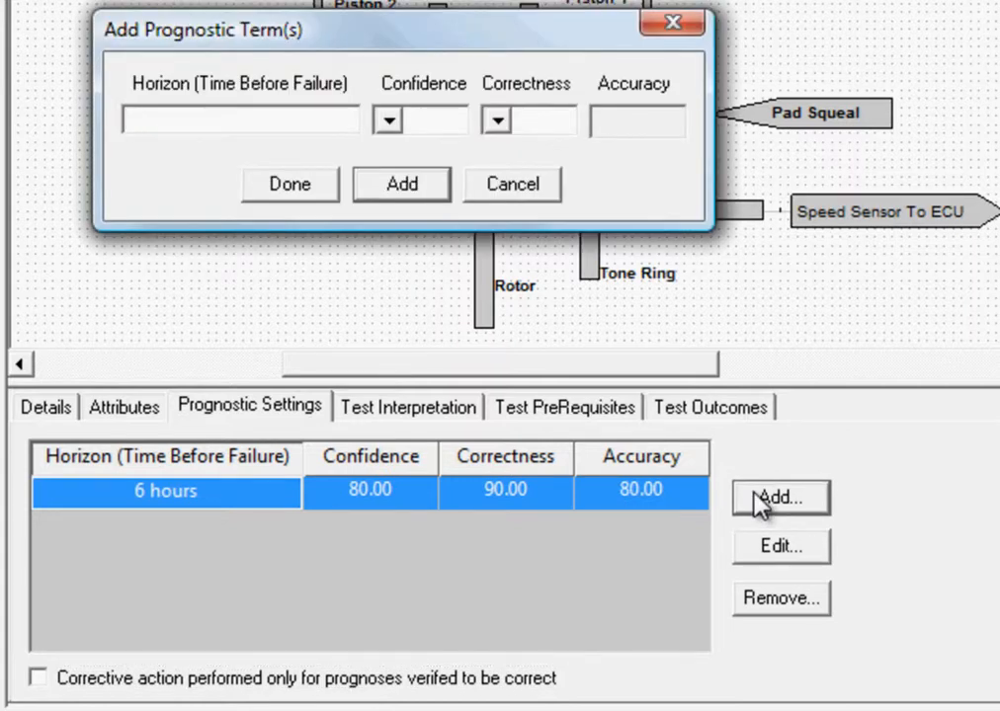
pyautogui.write('100 hour')
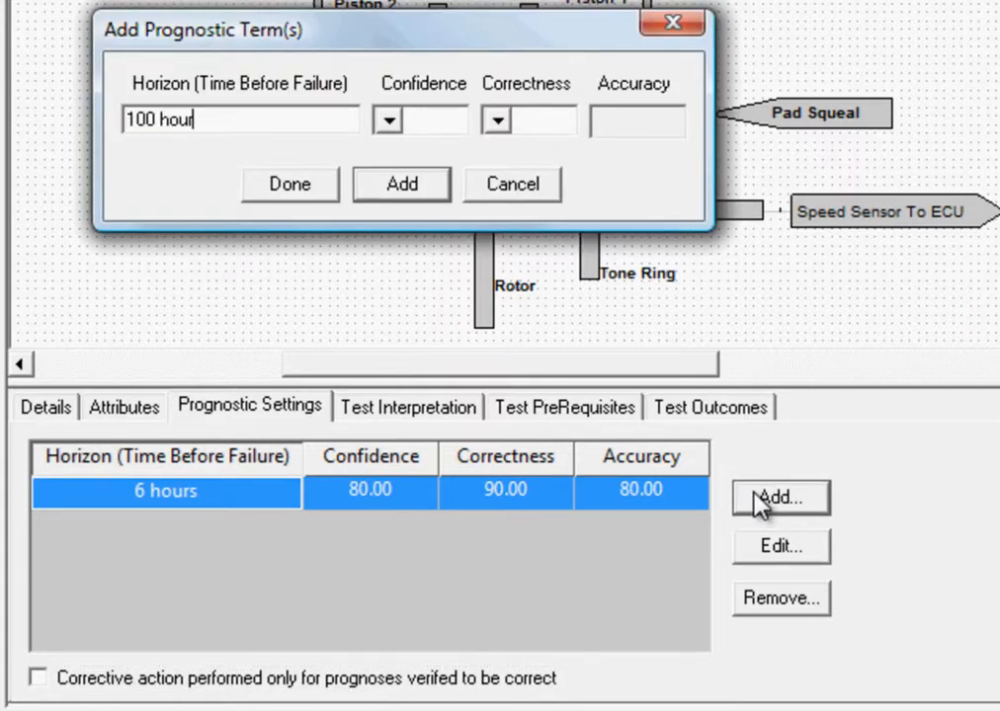
pyautogui.write('s')
pyautogui.click(451, 121)
pyautogui.write('65.00')
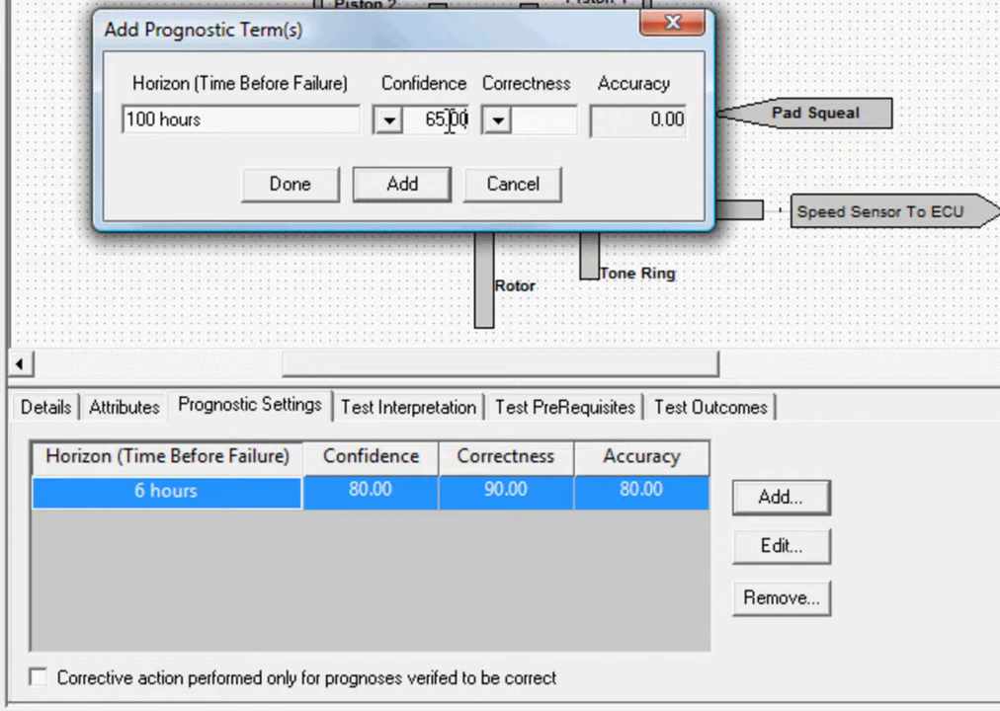
pyautogui.click(551, 116)
pyautogui.write('100.00')
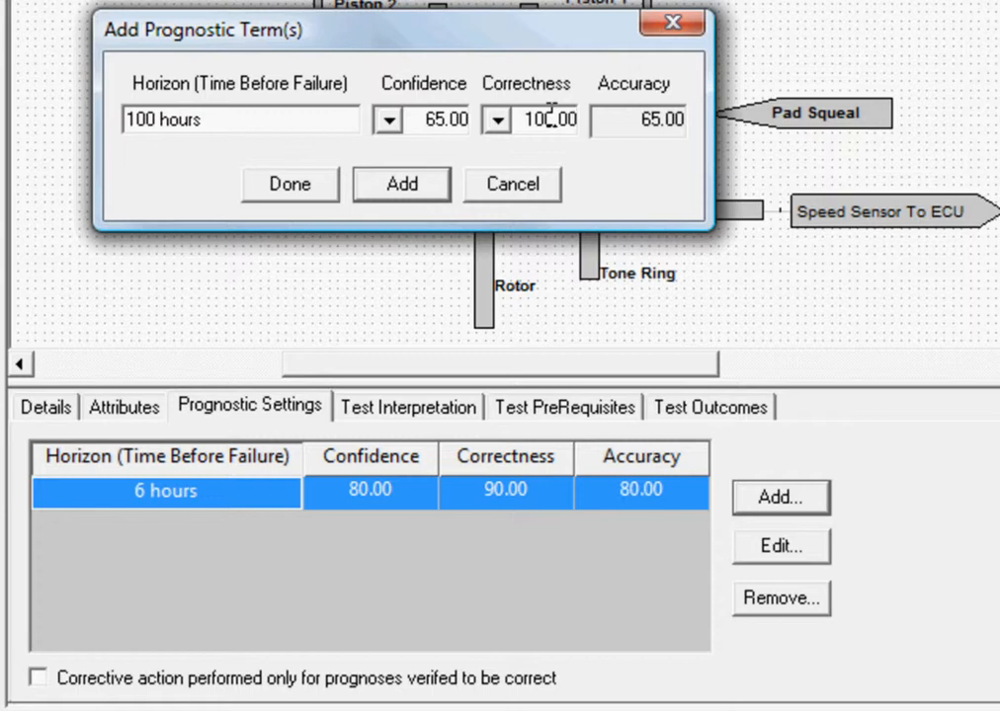
pyautogui.click(400, 184)
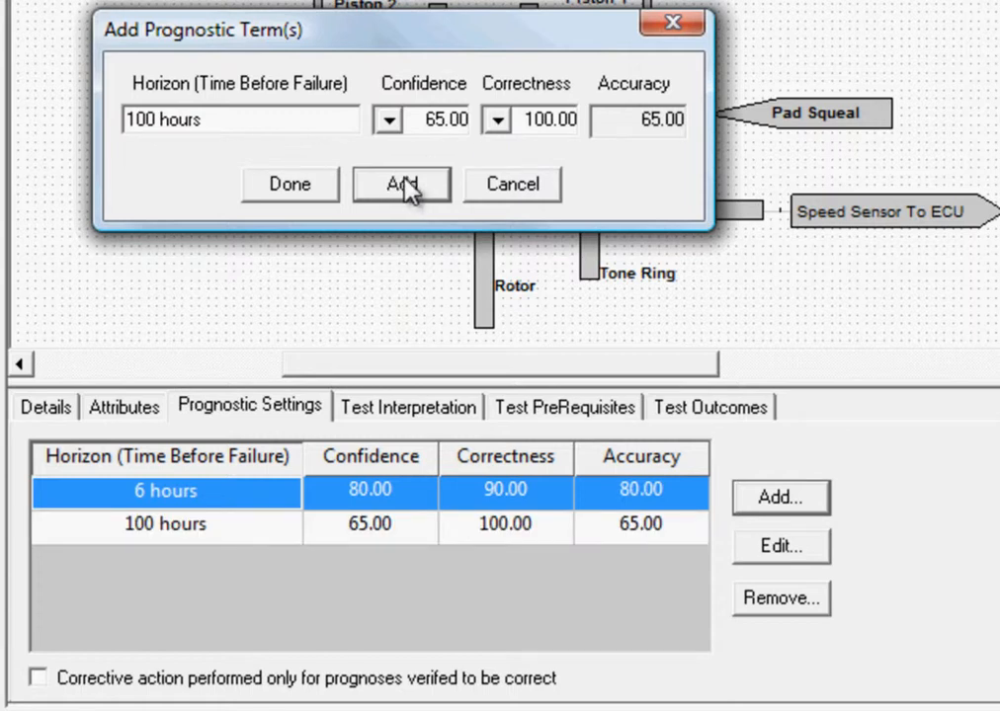
pyautogui.click(488, 191)
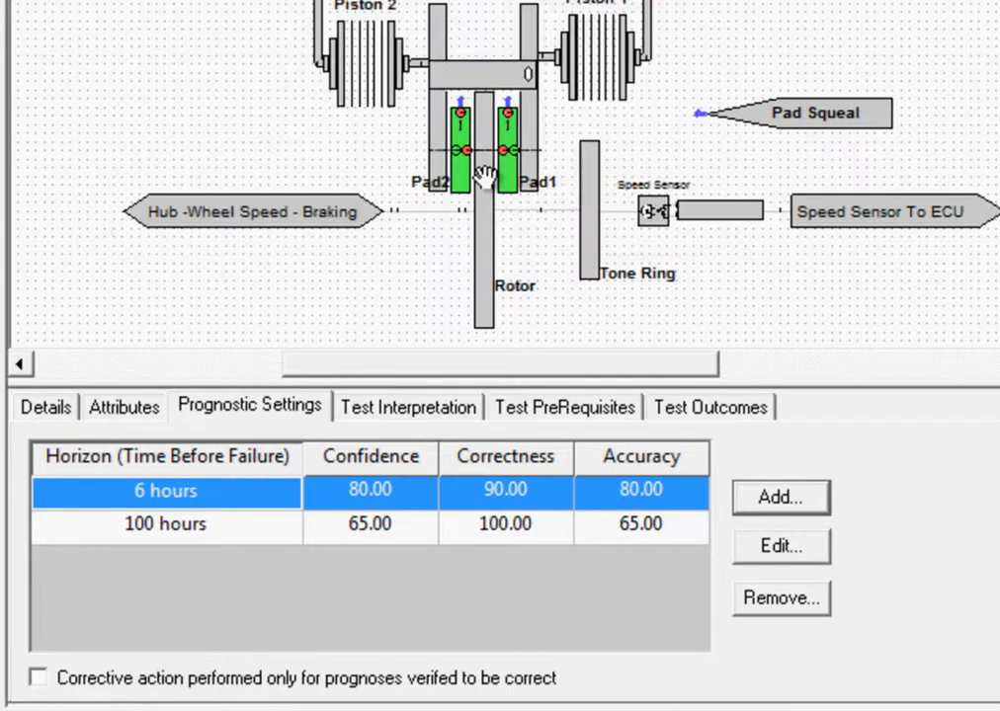